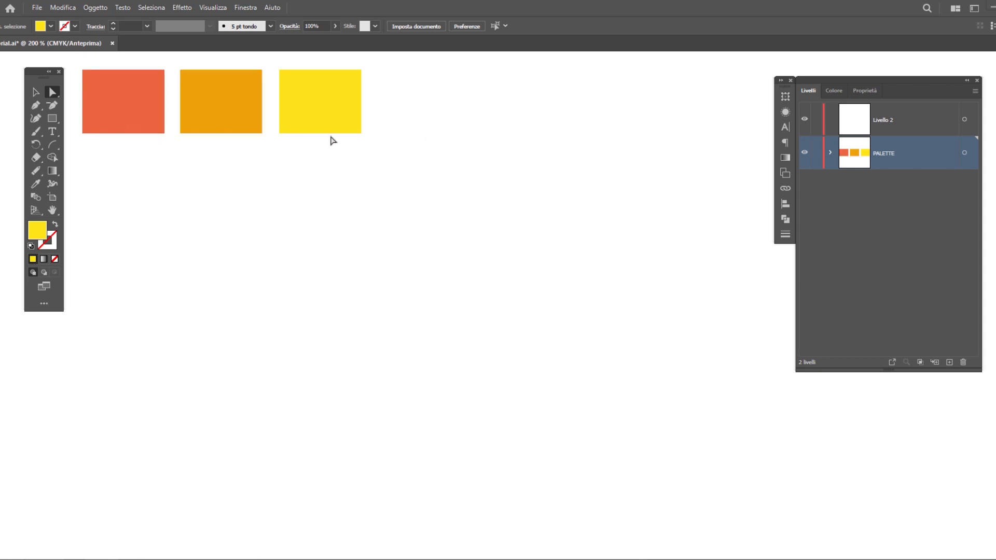
Add the letter R as 150 pt Archivo Black Regular text and place it below the color swatches
{"action": "left_click", "coordinate": [53, 132]}
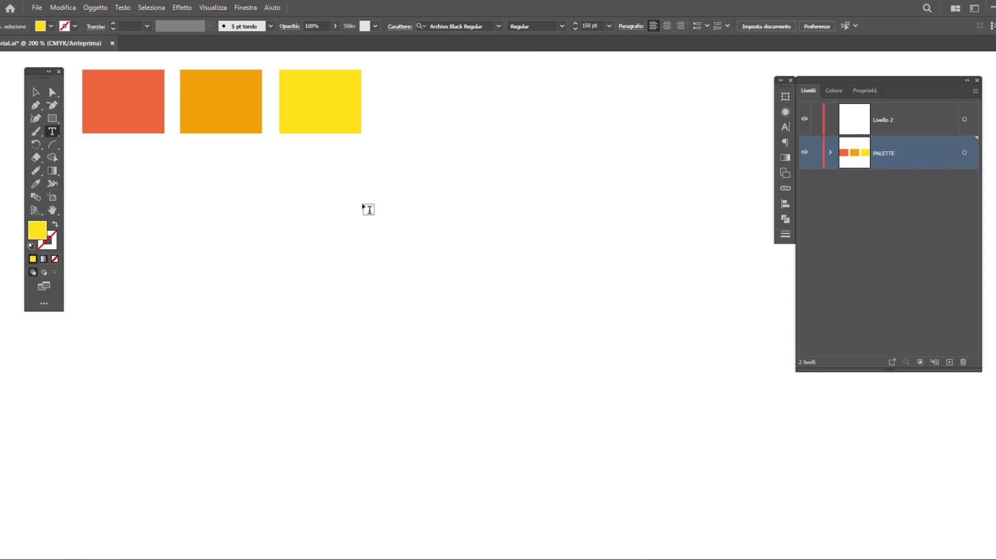
{"action": "left_click", "coordinate": [310, 137]}
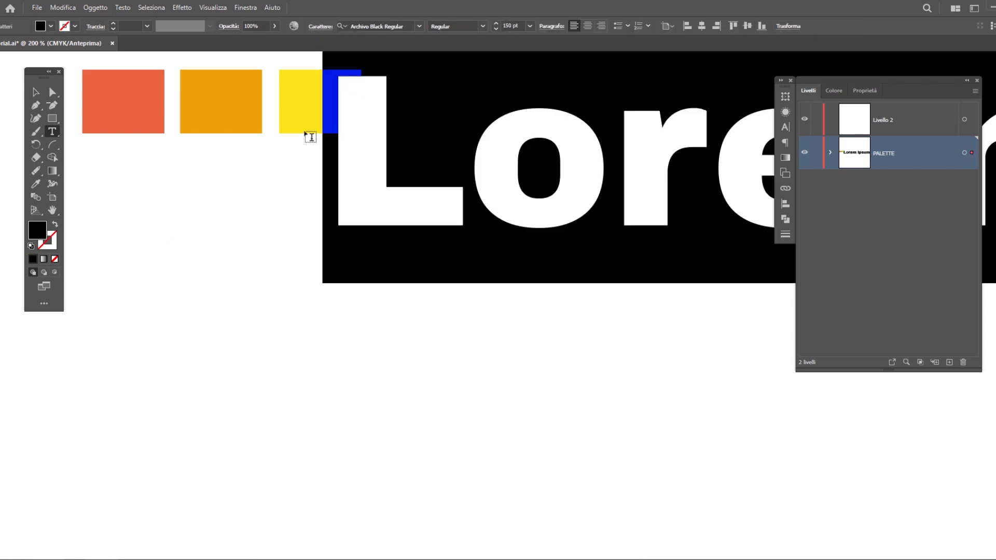
{"action": "type", "text": "R"}
{"action": "key", "text": "Escape"}
{"action": "left_click_drag", "start_coordinate": [399, 189], "coordinate": [222, 311]}
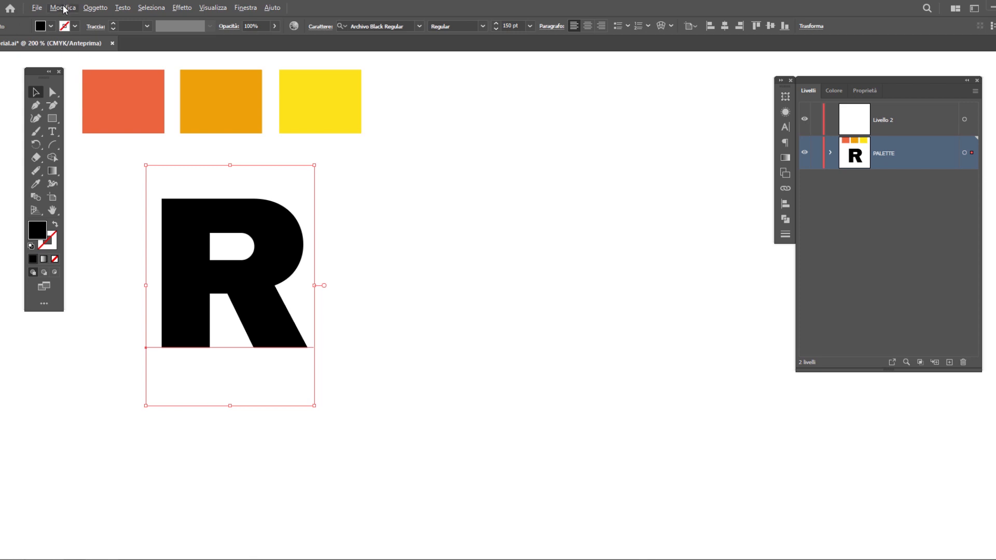
Duplicate the R horizontally to the right and fill the copy with the yellow swatch color
{"action": "left_click_drag", "start_coordinate": [265, 306], "coordinate": [682, 305], "text": "alt"}
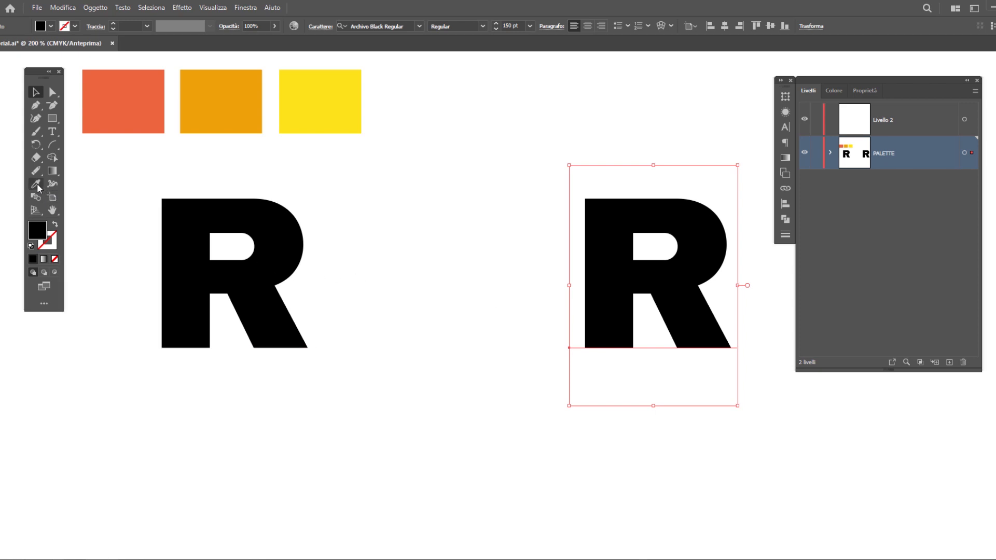
{"action": "key", "text": "i"}
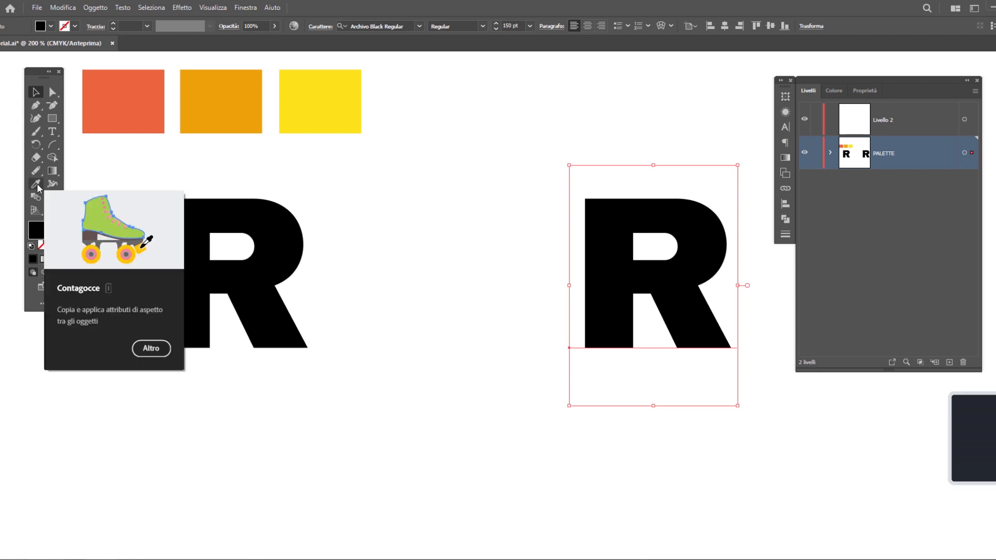
{"action": "left_click", "coordinate": [346, 107]}
{"action": "key", "text": "v"}
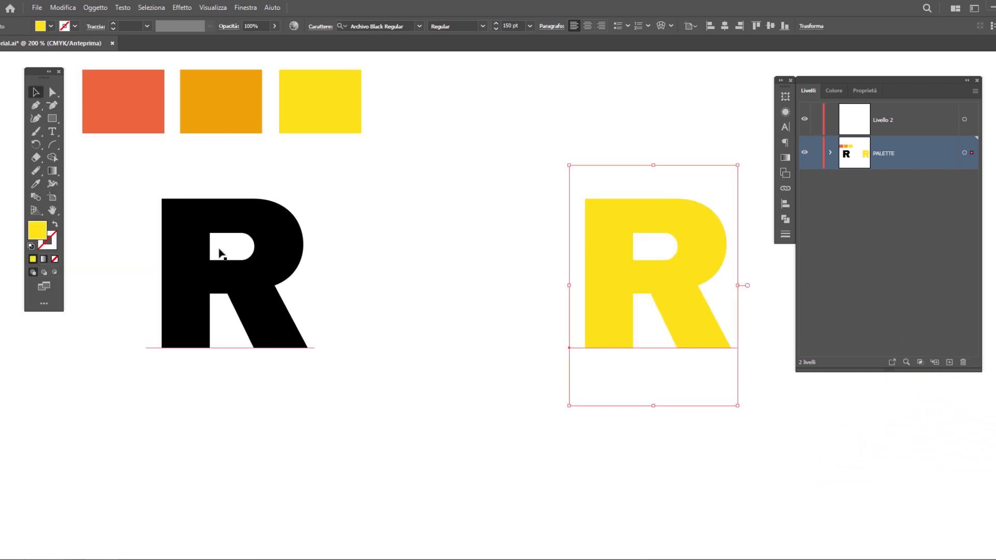
Fill the original black R with the orange swatch color
{"action": "left_click", "coordinate": [273, 270]}
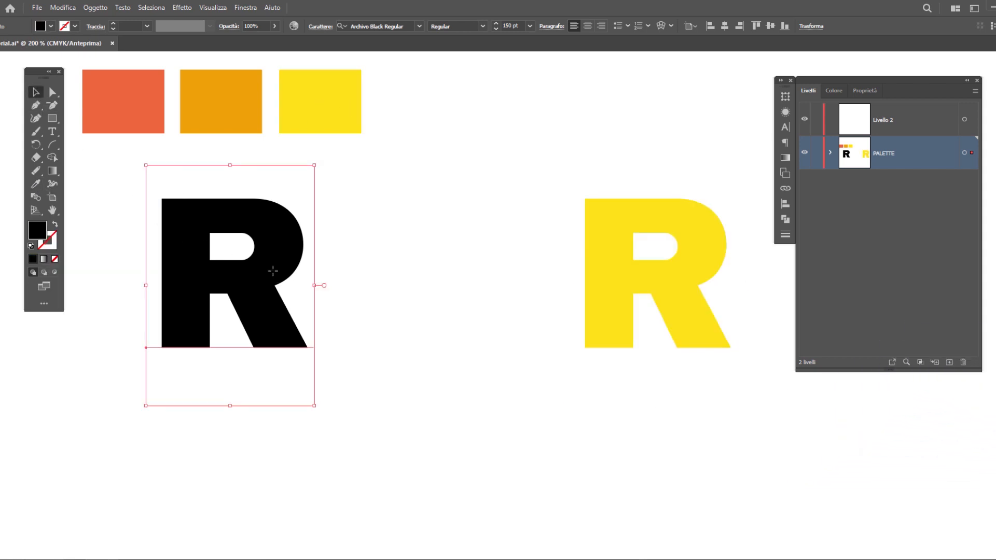
{"action": "key", "text": "i"}
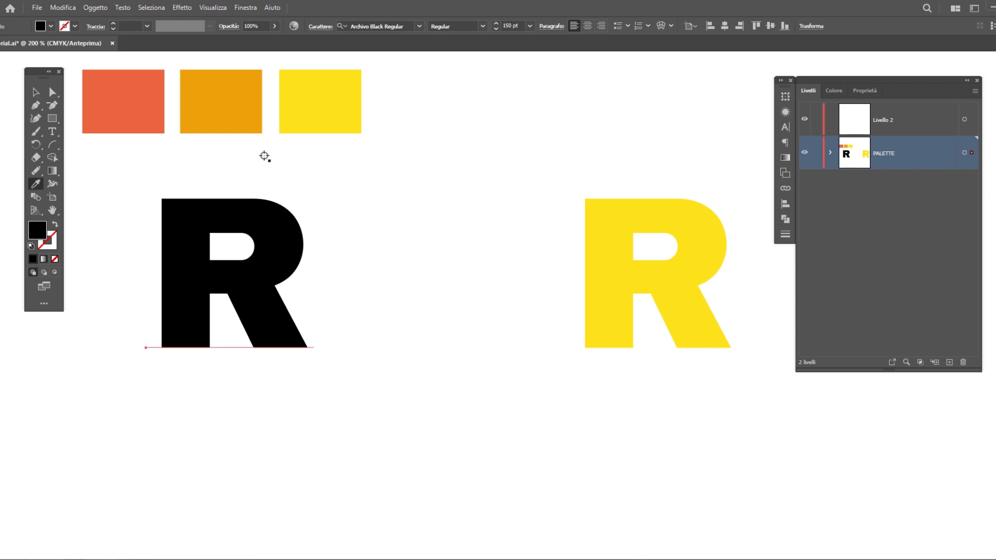
{"action": "left_click", "coordinate": [248, 116]}
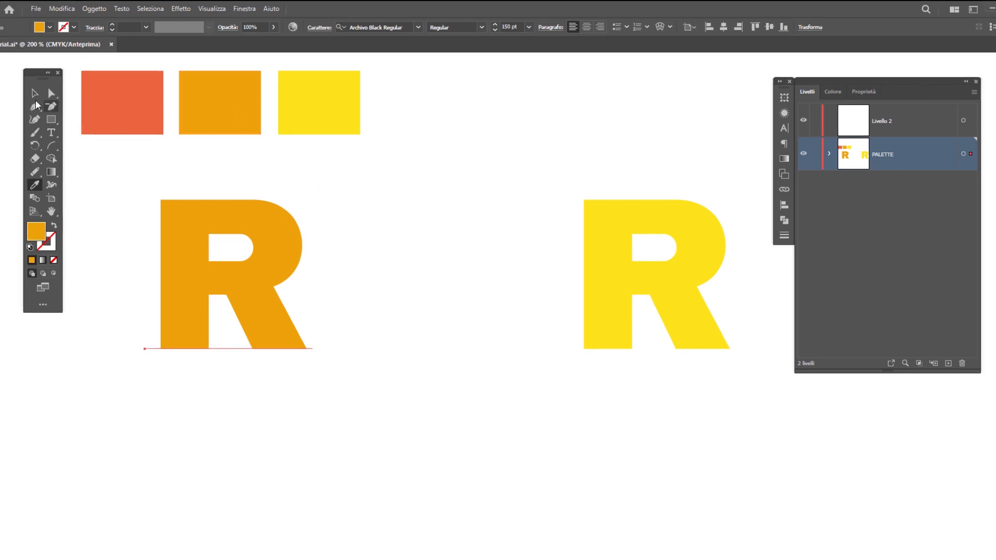
{"action": "key", "text": "v"}
Select both R letters and set the blend spacing to 5 specified steps (Passaggi specificati)
{"action": "left_click_drag", "start_coordinate": [711, 438], "coordinate": [202, 285]}
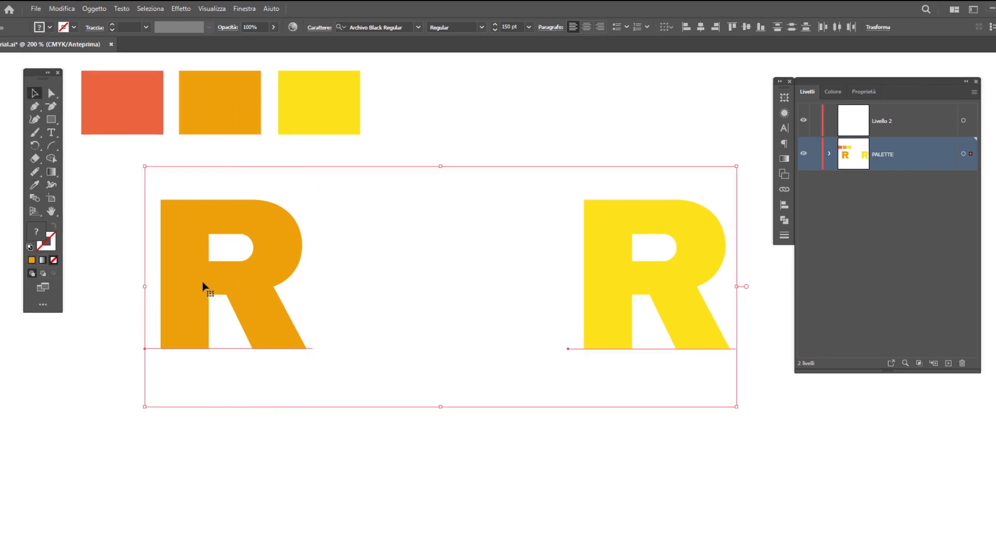
{"action": "left_click", "coordinate": [94, 9]}
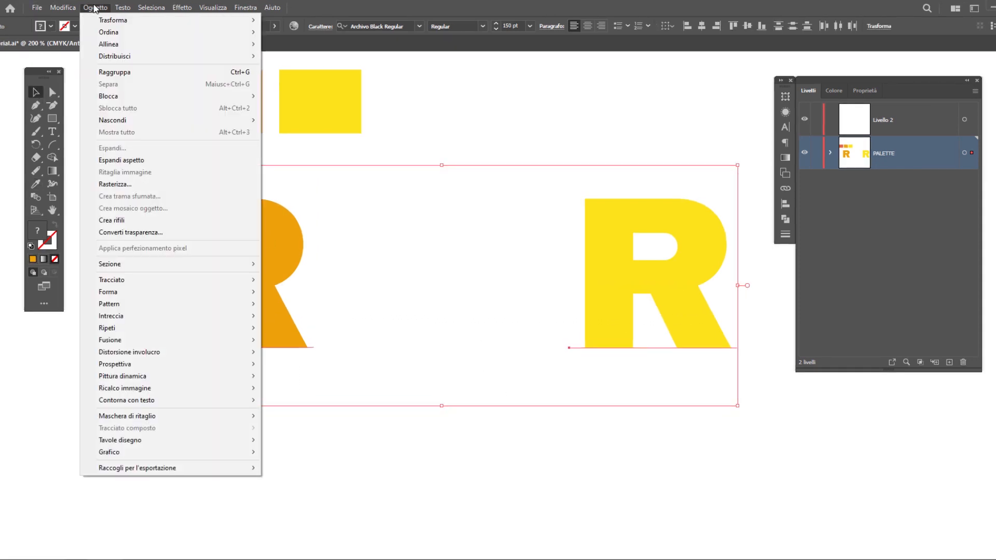
{"action": "mouse_move", "coordinate": [189, 343]}
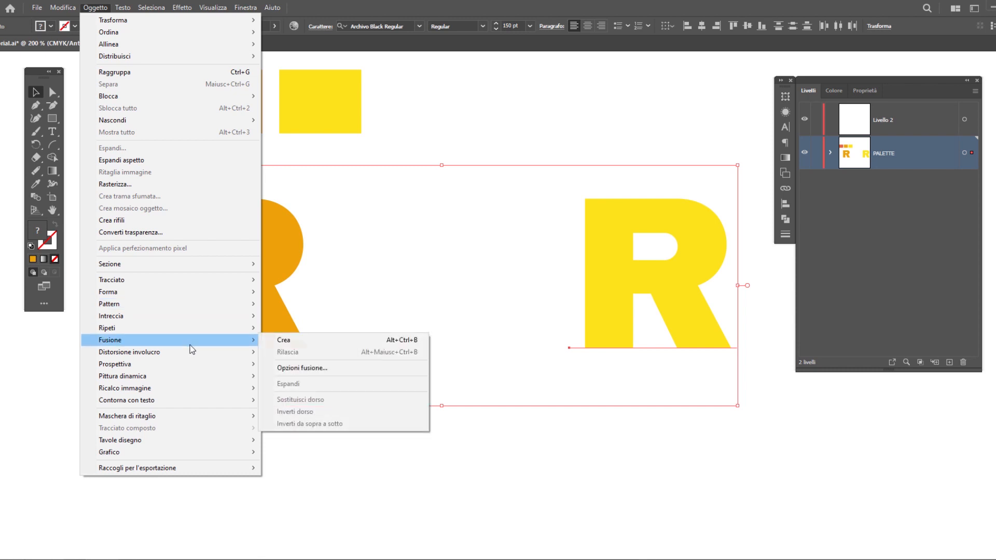
{"action": "left_click", "coordinate": [332, 367]}
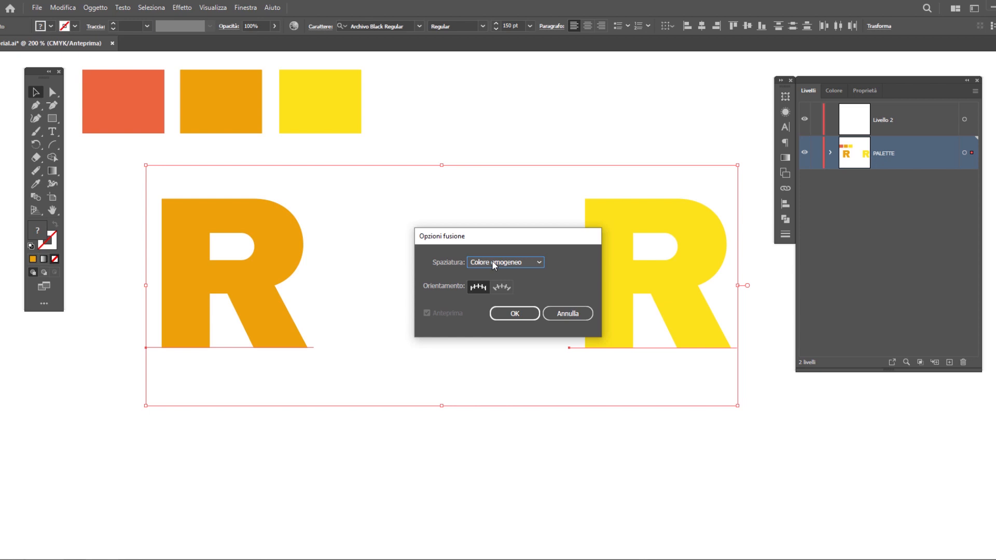
{"action": "left_click", "coordinate": [492, 262]}
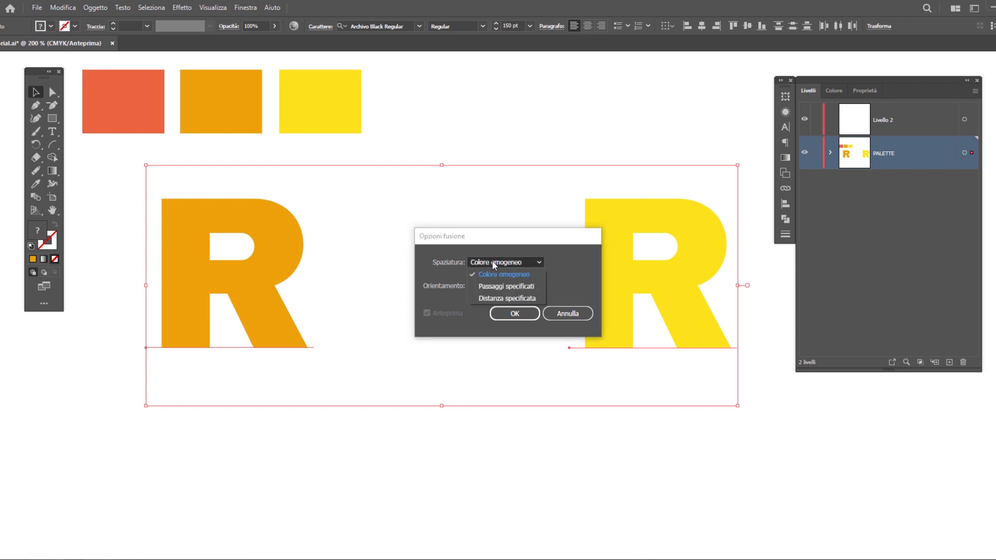
{"action": "left_click", "coordinate": [508, 287]}
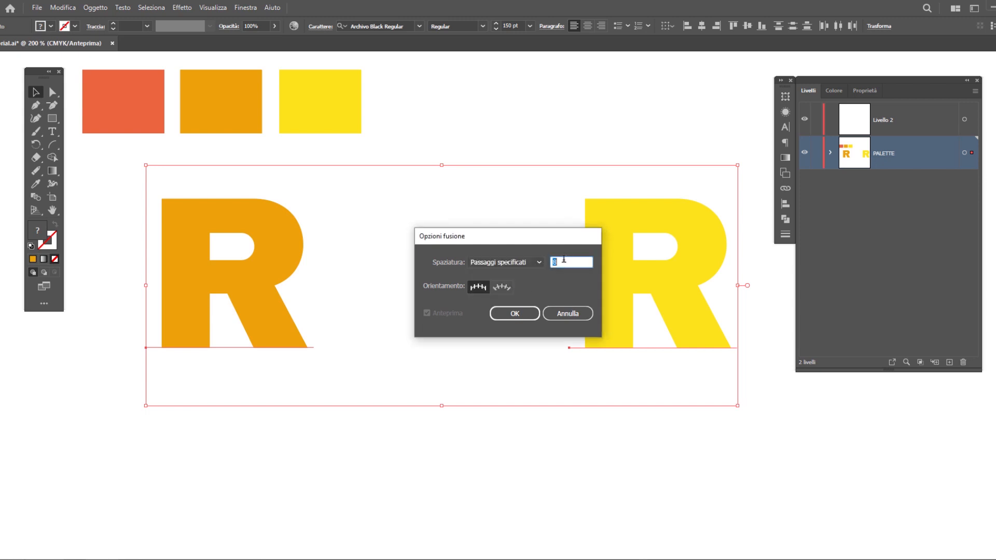
{"action": "type", "text": "5"}
{"action": "left_click", "coordinate": [516, 315]}
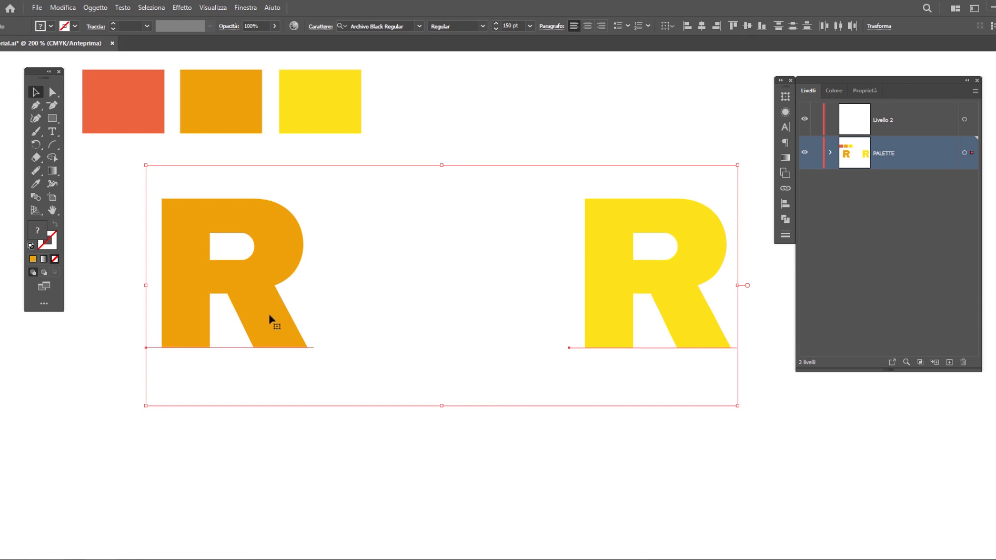
Create a blend between the orange R and the yellow R
{"action": "left_click", "coordinate": [95, 7]}
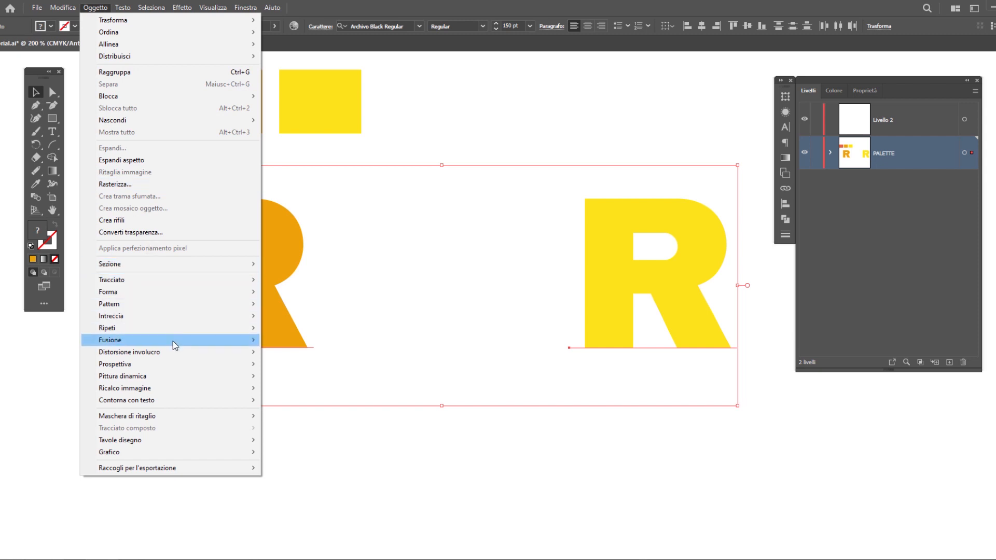
{"action": "mouse_move", "coordinate": [192, 341]}
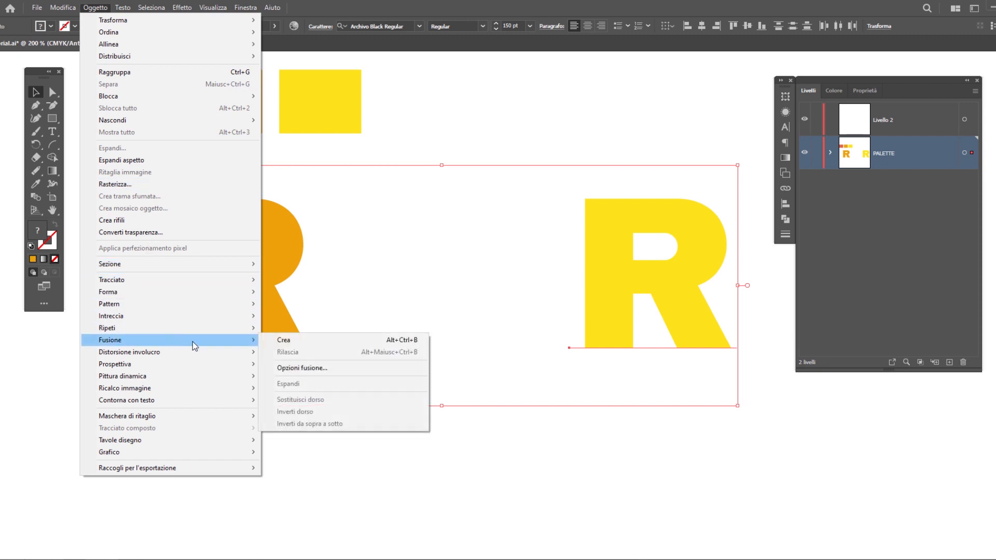
{"action": "left_click", "coordinate": [317, 346]}
Isolate the blend, move the yellow R directly over the orange one and narrow it horizontally with Free Transform
{"action": "right_click", "coordinate": [684, 304]}
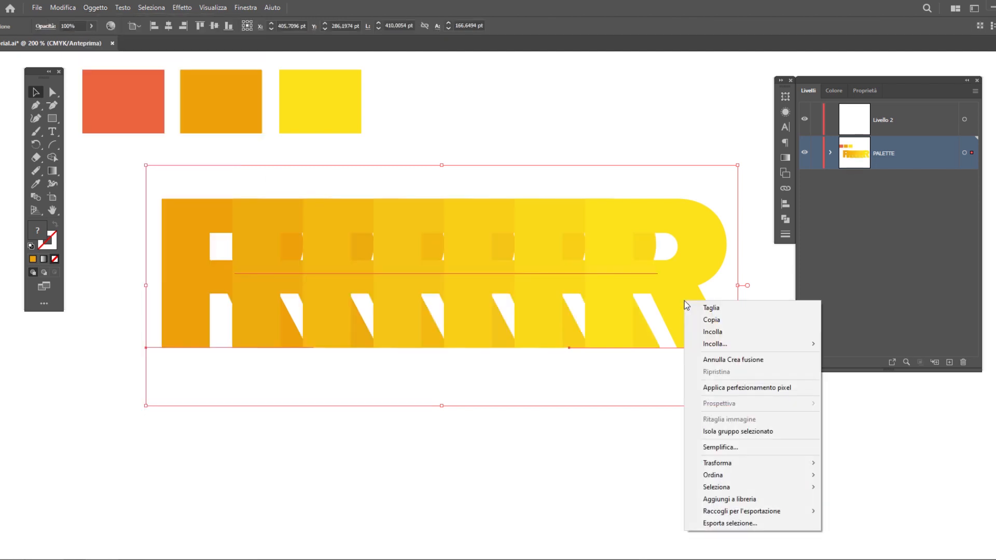
{"action": "left_click", "coordinate": [731, 433]}
{"action": "left_click_drag", "start_coordinate": [689, 329], "coordinate": [263, 329]}
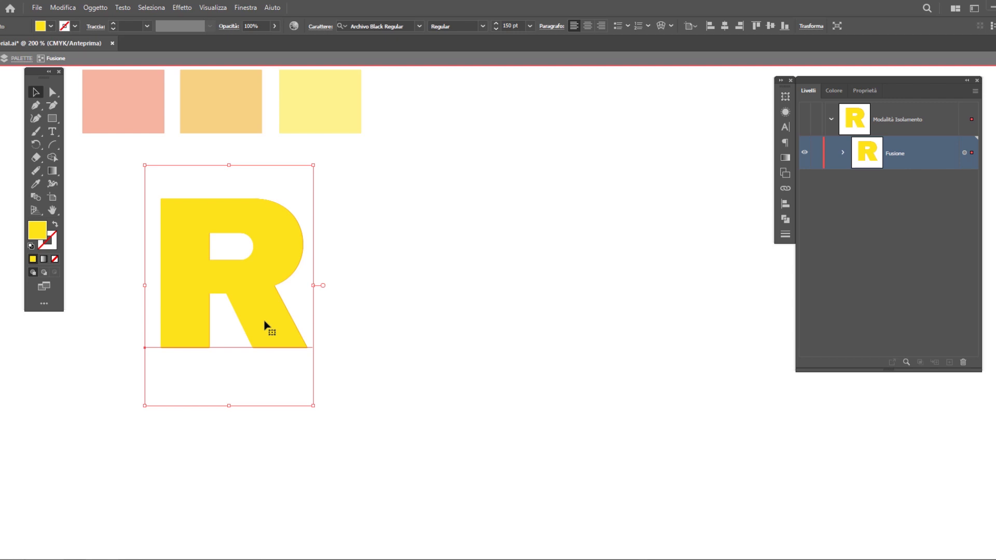
{"action": "key", "text": "e"}
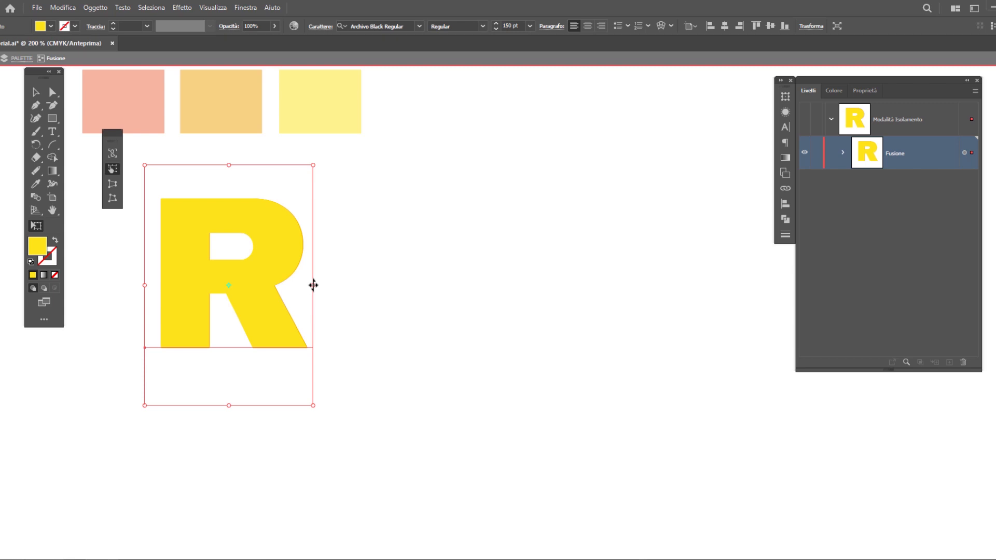
{"action": "left_click_drag", "start_coordinate": [314, 285], "coordinate": [267, 284]}
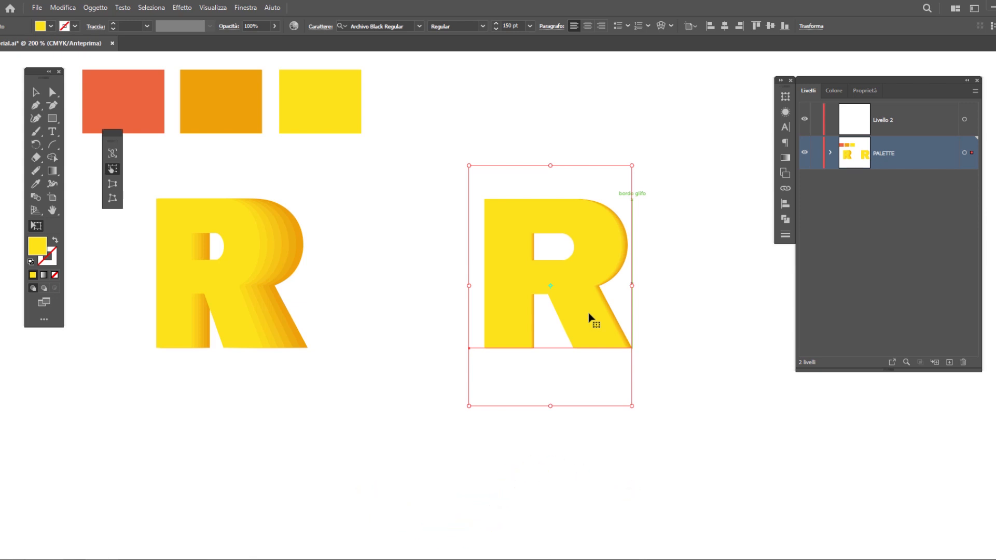
Distort the front yellow letter of the right-hand blended R with the Shear tool, slanting its baseline steeply down to the right
{"action": "left_click", "coordinate": [35, 145]}
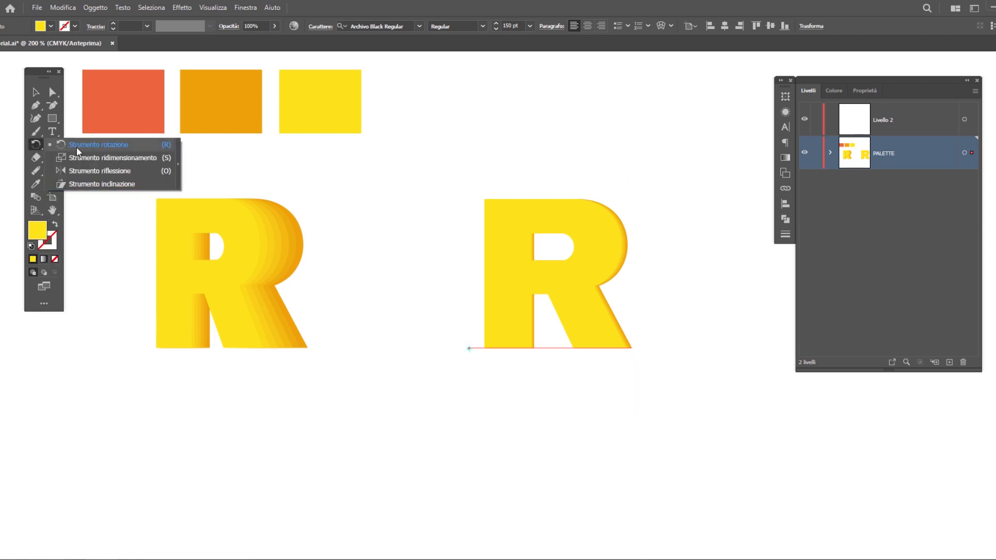
{"action": "left_click", "coordinate": [98, 184]}
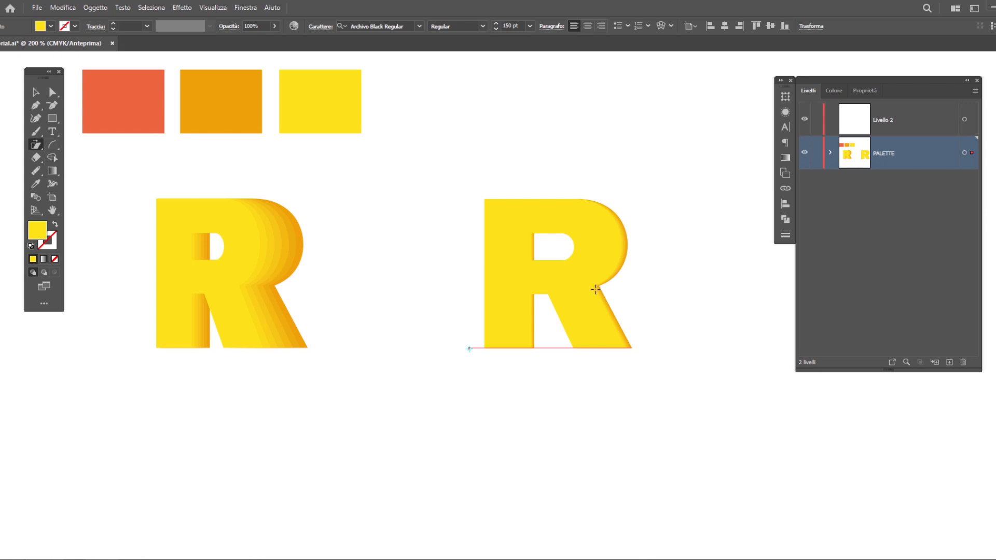
{"action": "left_click_drag", "start_coordinate": [595, 289], "coordinate": [593, 285]}
{"action": "left_click_drag", "start_coordinate": [479, 201], "coordinate": [625, 348]}
{"action": "left_click_drag", "start_coordinate": [488, 202], "coordinate": [534, 251]}
{"action": "left_click_drag", "start_coordinate": [534, 251], "coordinate": [490, 207]}
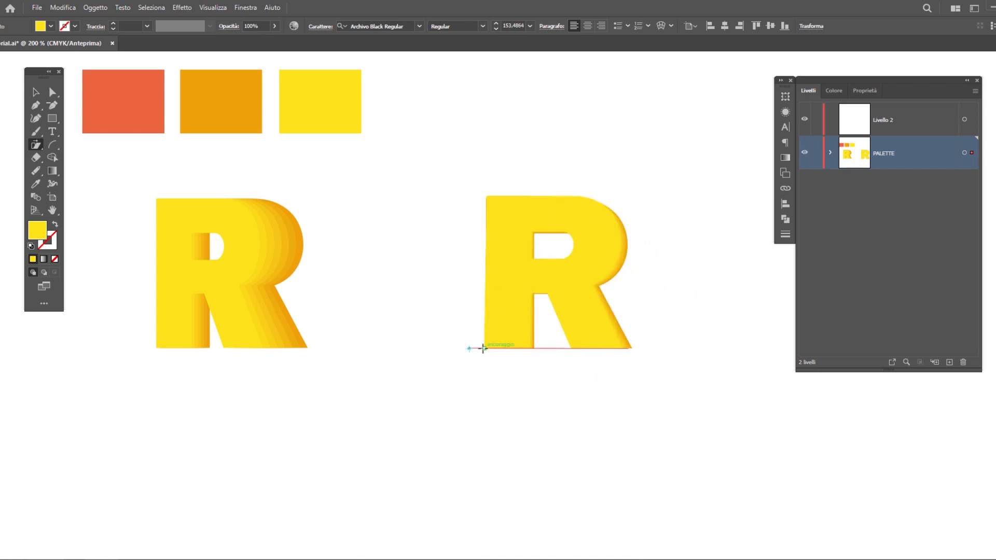
{"action": "left_click_drag", "start_coordinate": [491, 349], "coordinate": [494, 341]}
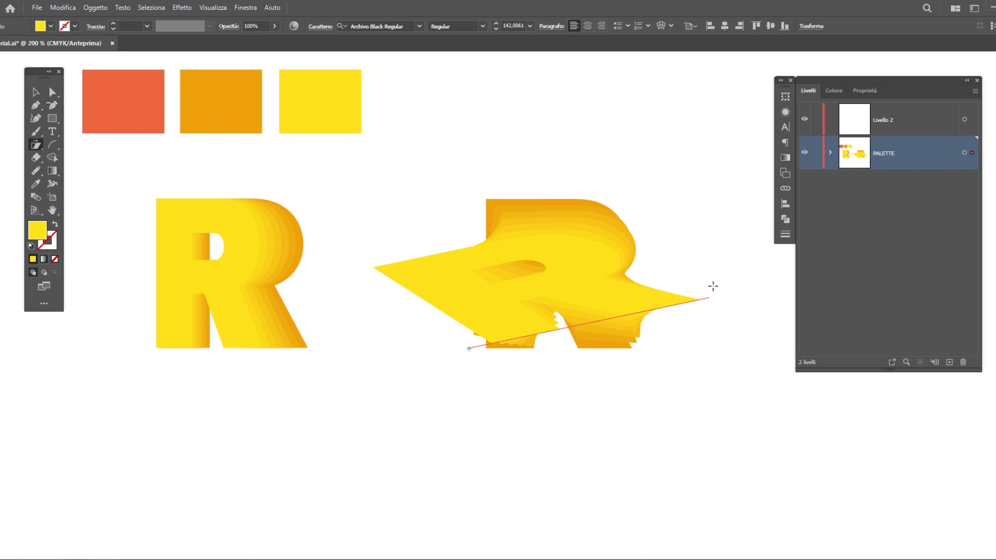
{"action": "left_click_drag", "start_coordinate": [719, 298], "coordinate": [575, 234]}
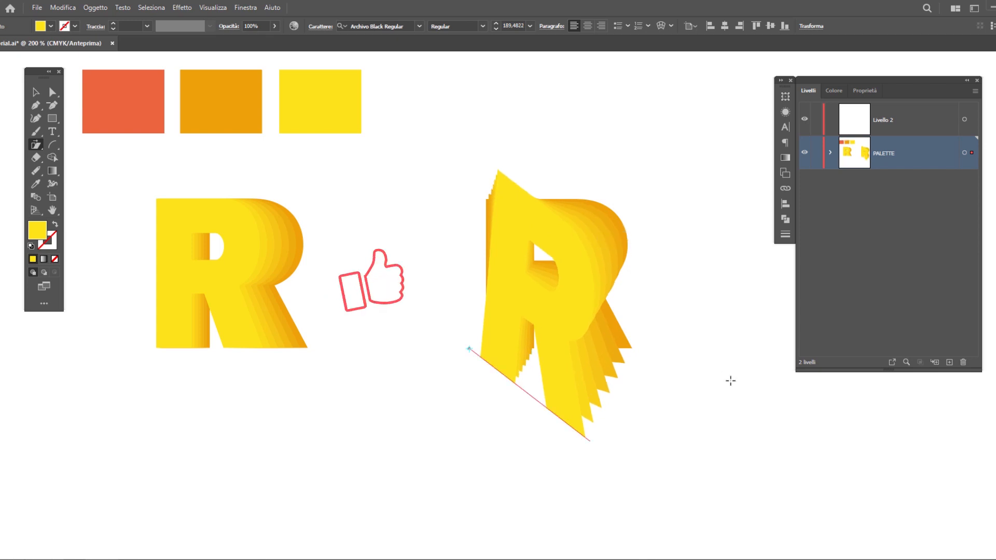
Open the selection export settings for the sheared R and review the asset name and available file formats
{"action": "left_click", "coordinate": [35, 92]}
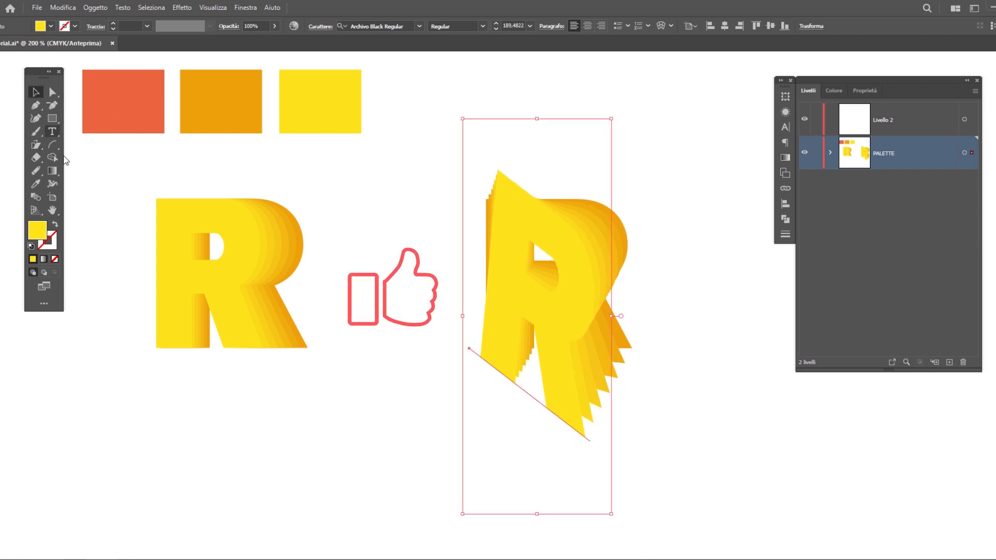
{"action": "right_click", "coordinate": [553, 318]}
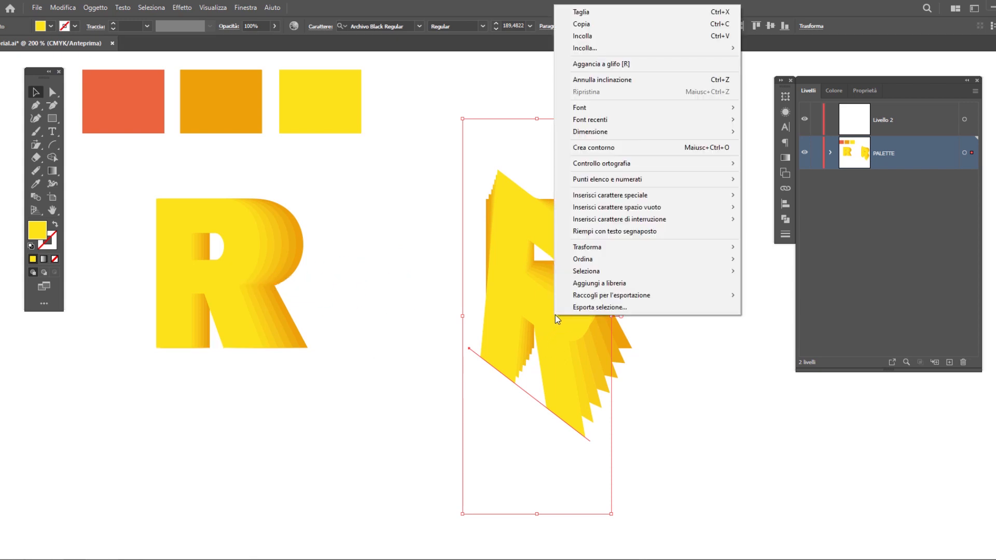
{"action": "left_click", "coordinate": [598, 306]}
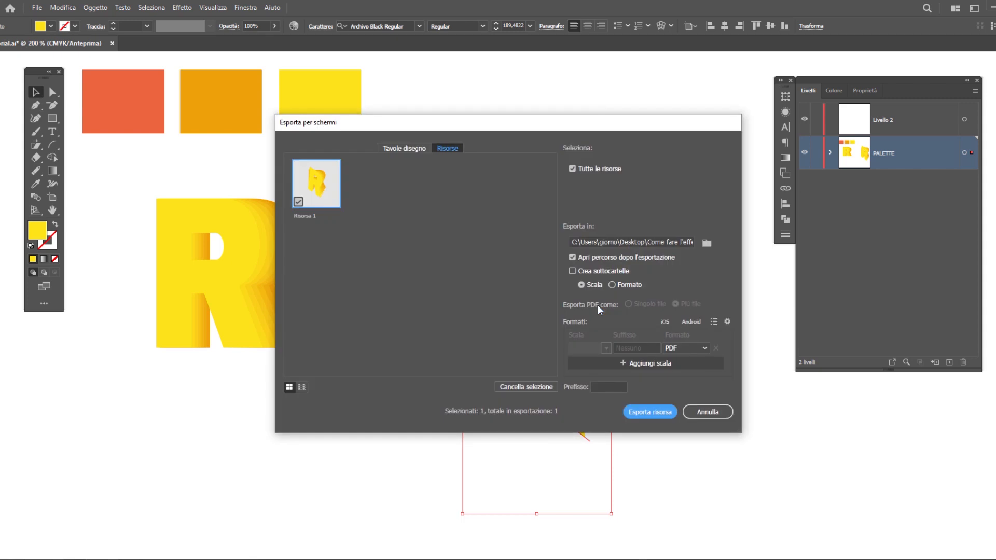
{"action": "double_click", "coordinate": [309, 216]}
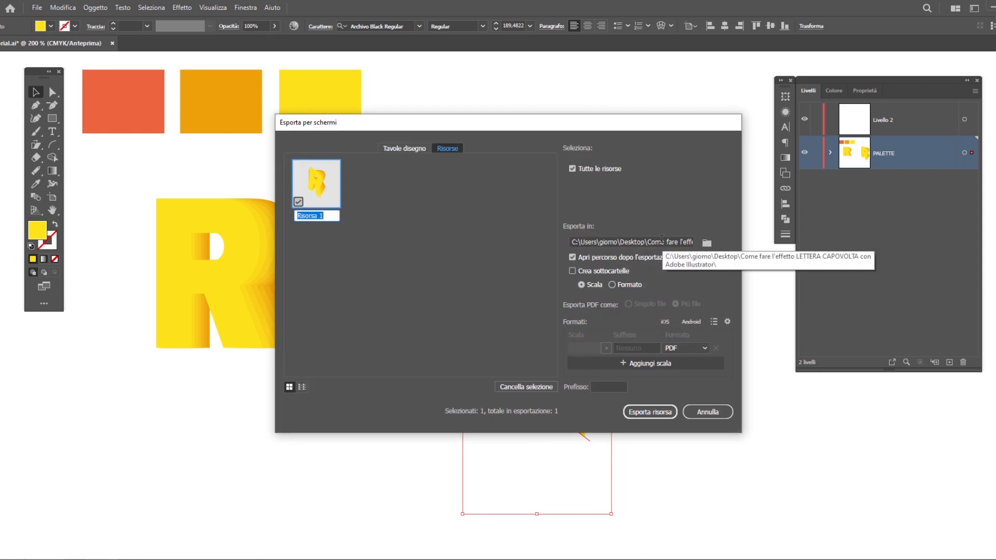
{"action": "left_click", "coordinate": [694, 349]}
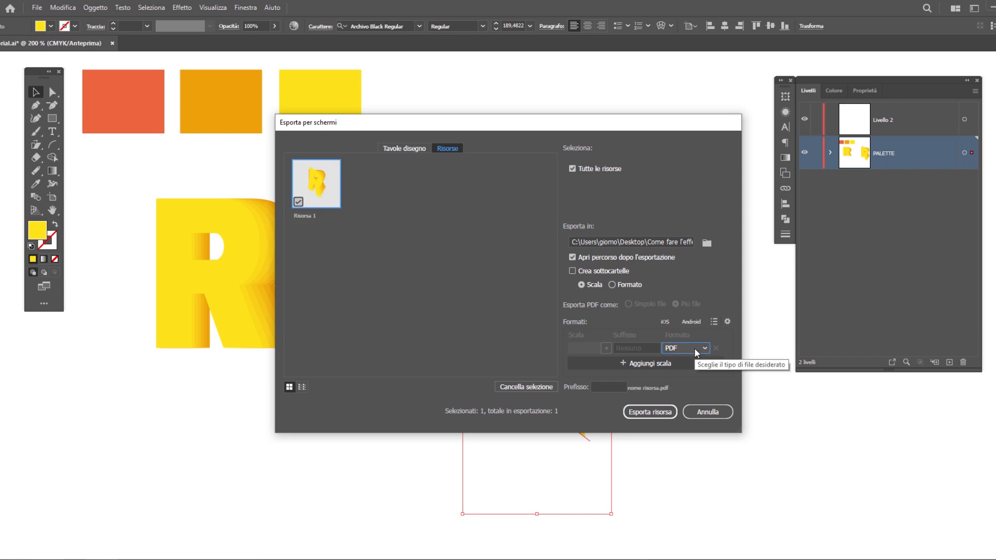
{"action": "left_click", "coordinate": [693, 349]}
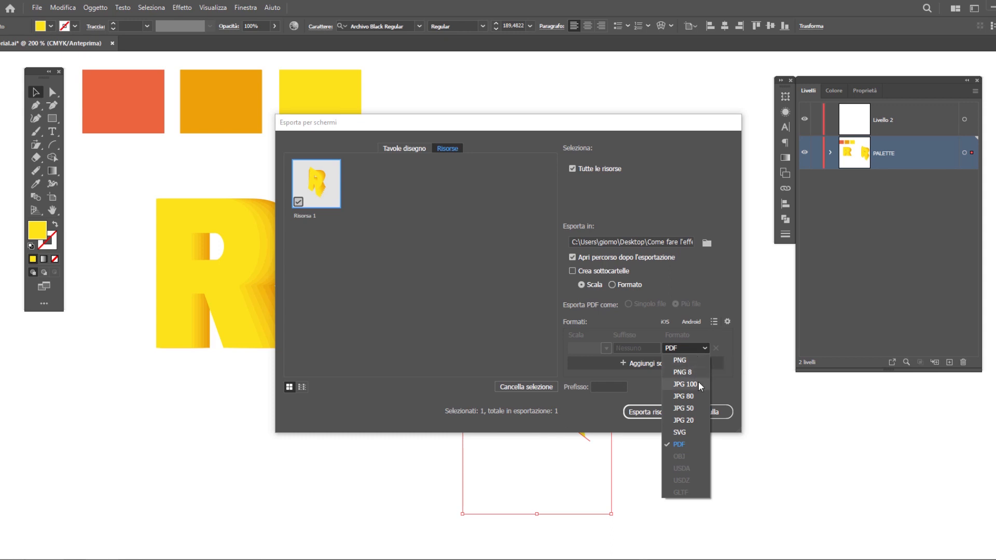
{"action": "left_click", "coordinate": [726, 402]}
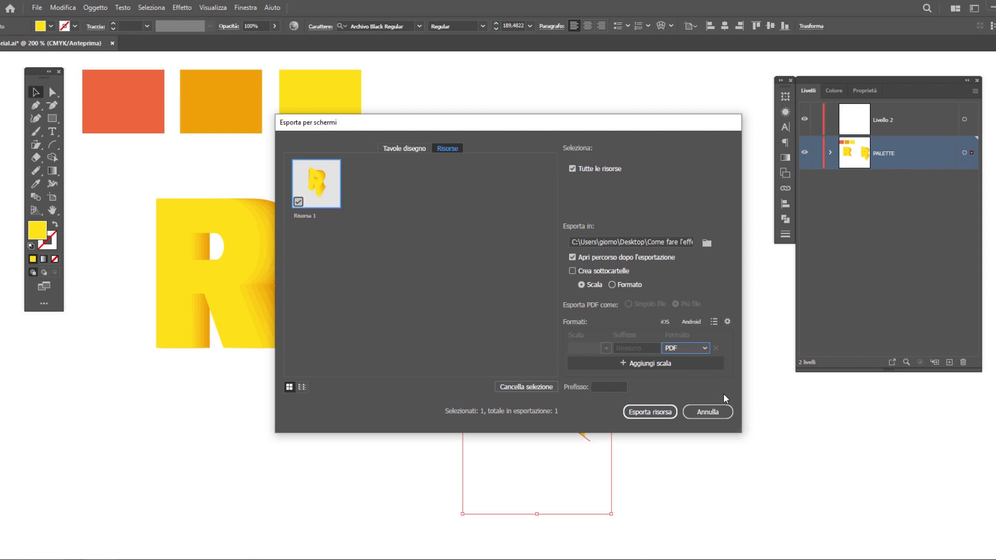